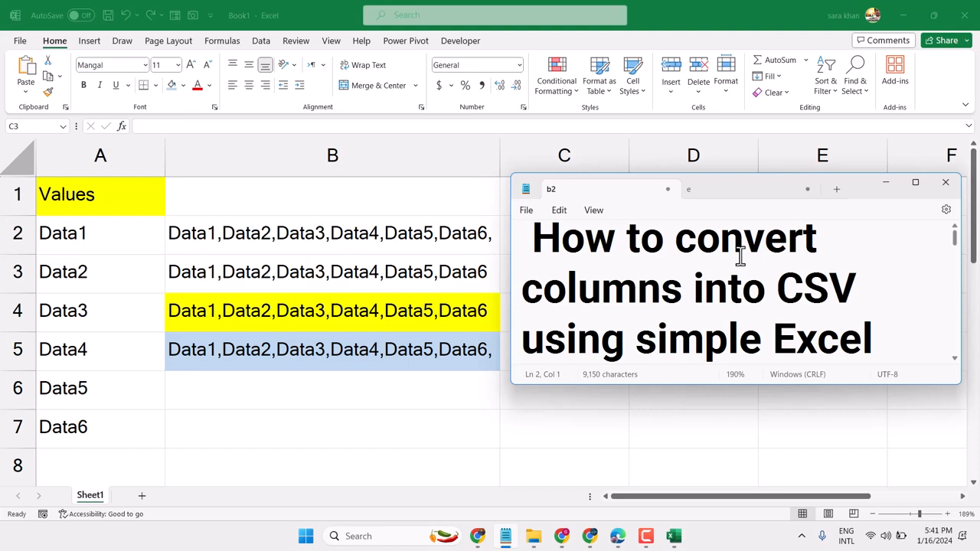
Minimize the Notepad window and start a TEXTJOIN formula in cell B6
left_click(888, 190)
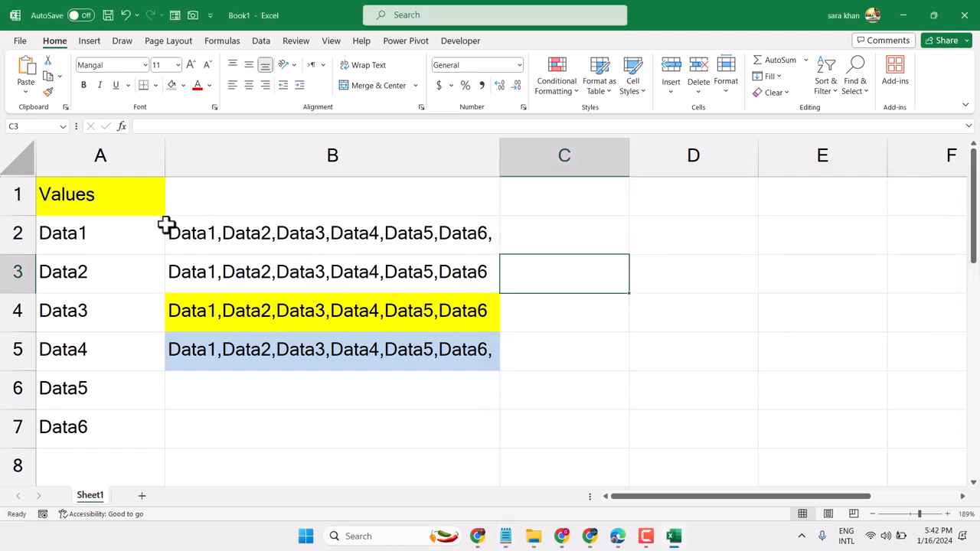
left_click_drag(173, 225, 444, 348)
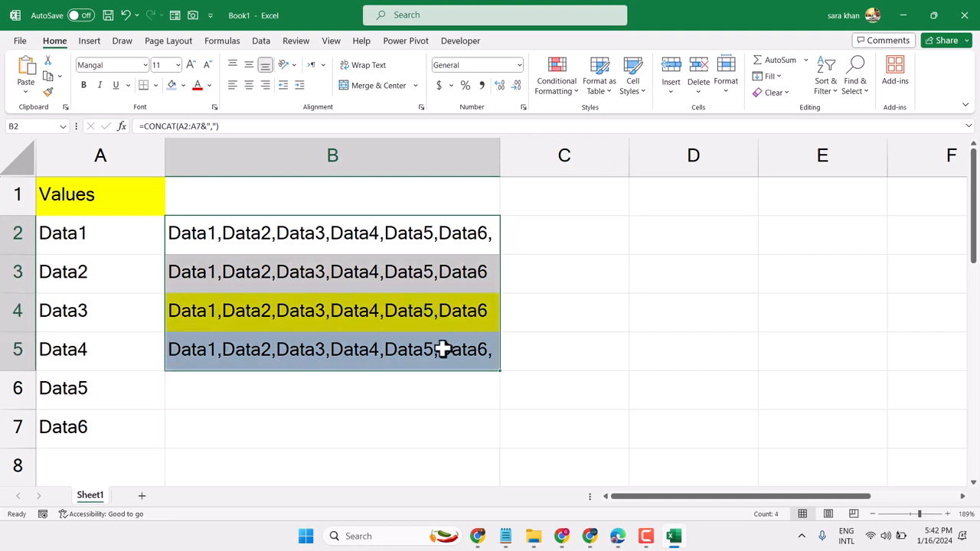
left_click(280, 391)
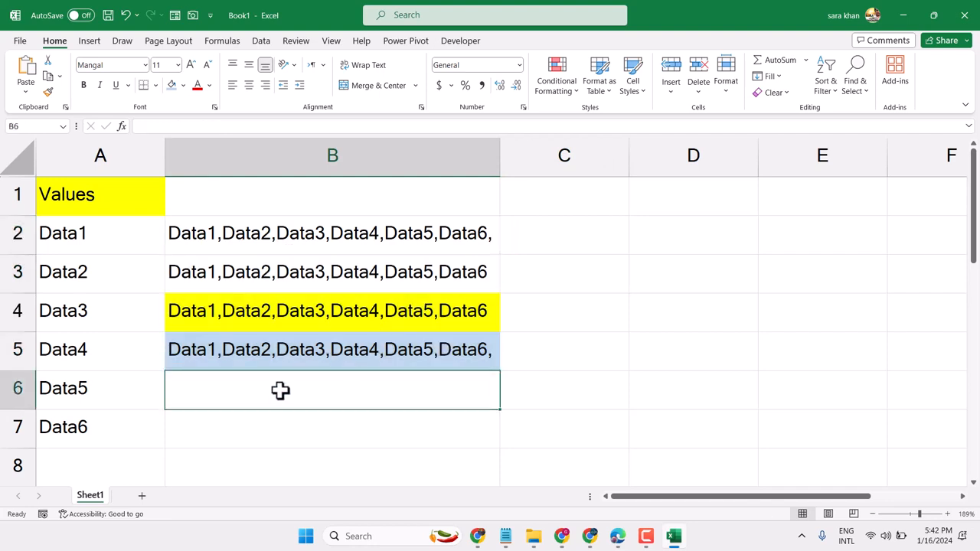
type("=")
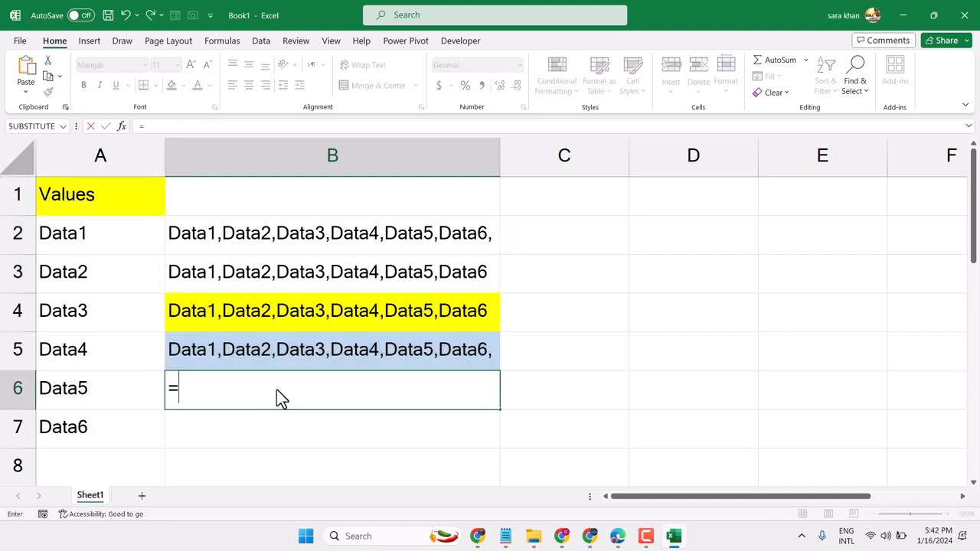
type("te")
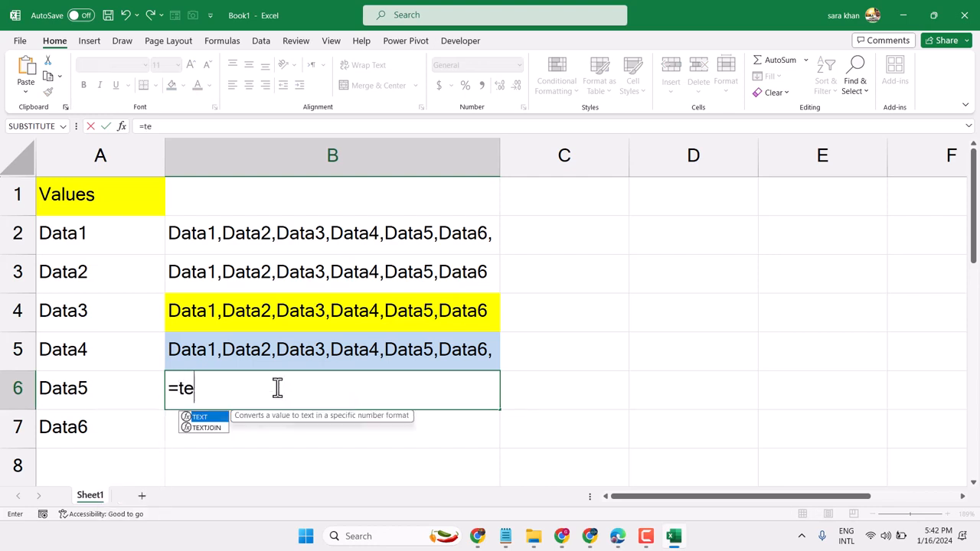
double_click(207, 428)
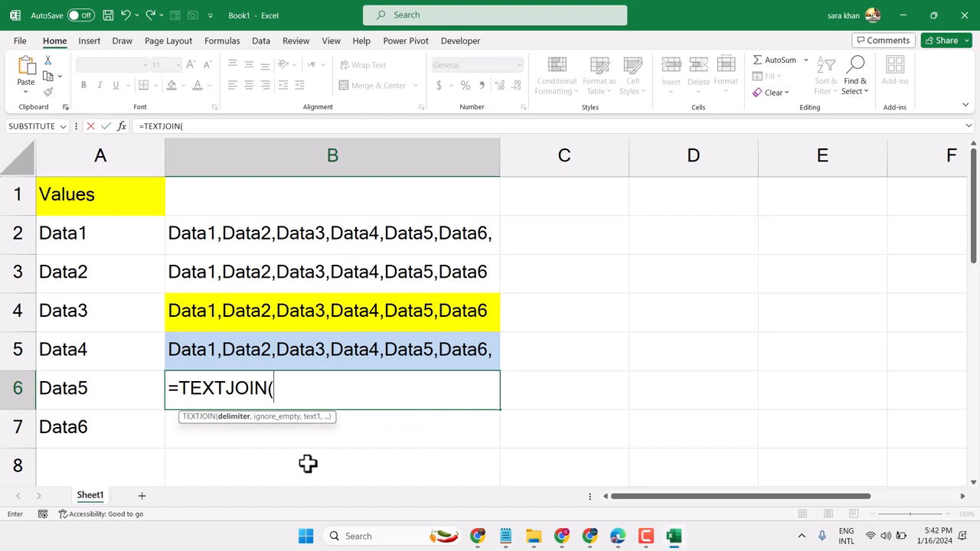
Complete the TEXTJOIN formula in B6 with a comma delimiter, FALSE for ignoring empty cells, and the range A2:A7
type("\",")
type("\",")
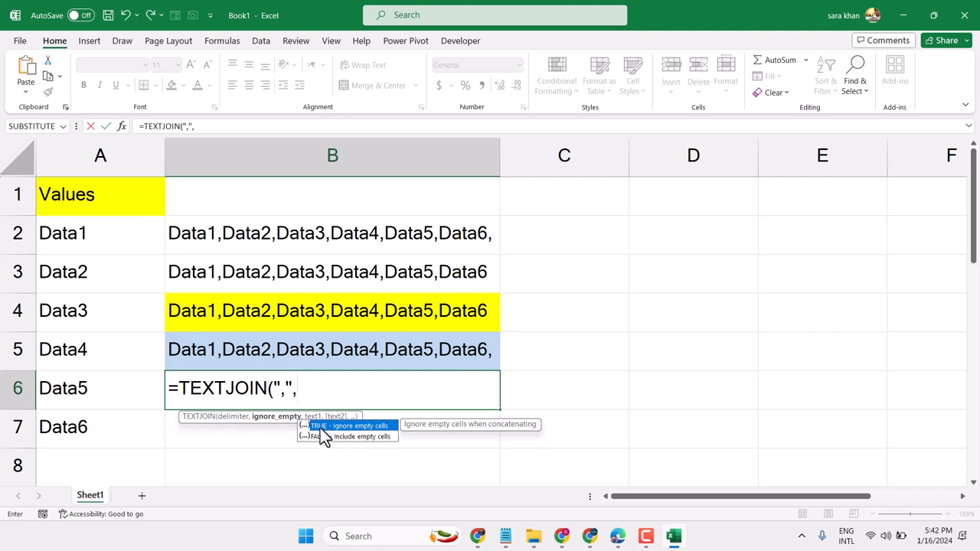
double_click(317, 438)
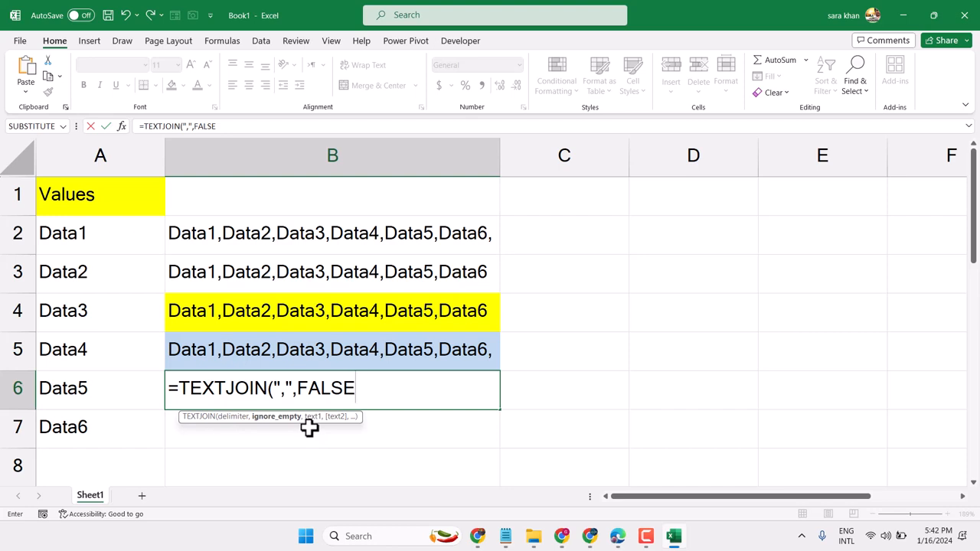
type(",")
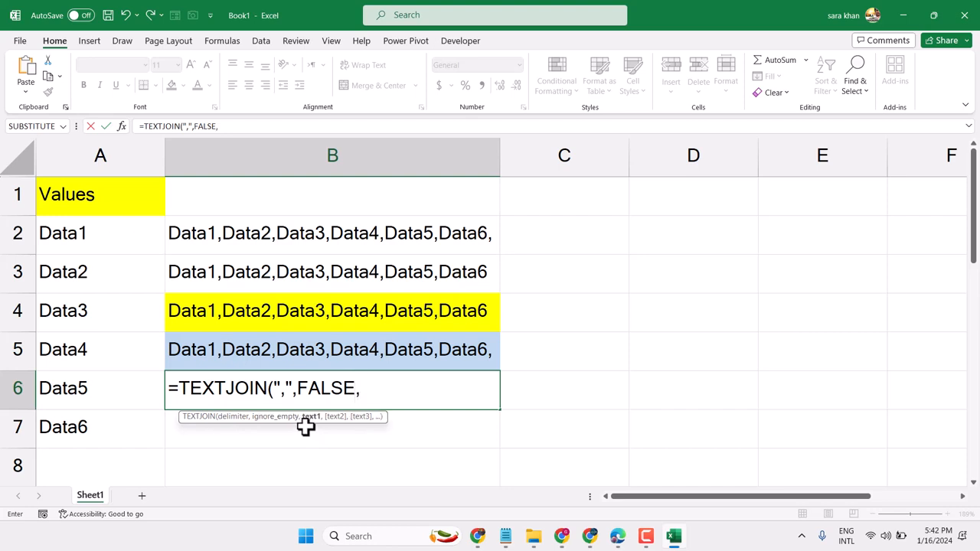
left_click_drag(100, 237, 77, 429)
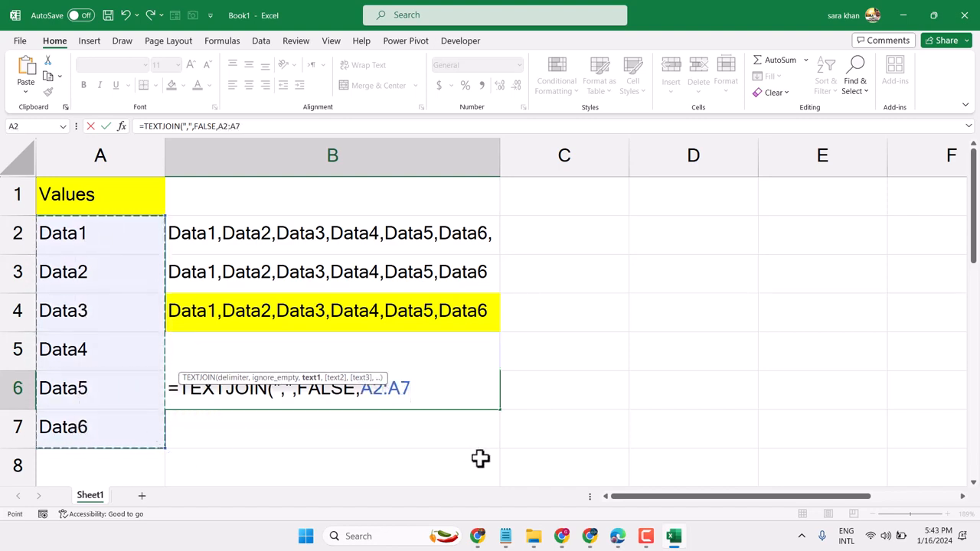
type(")")
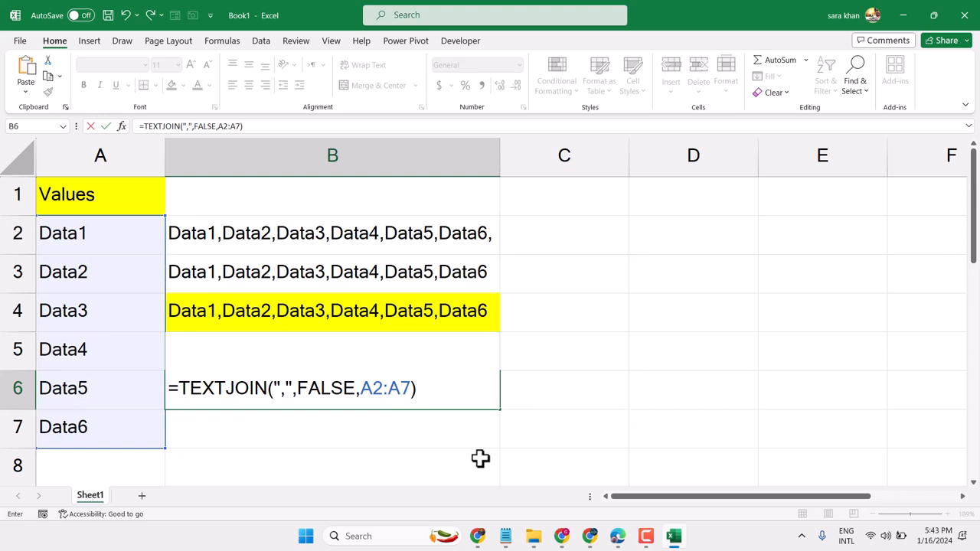
key("Return")
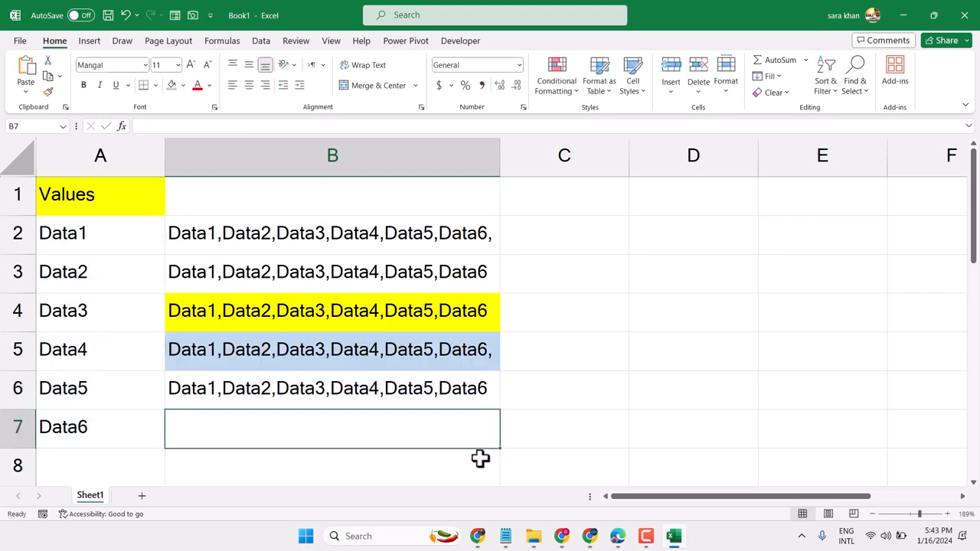
Fill cell B6 with a dark orange theme color
left_click(303, 389)
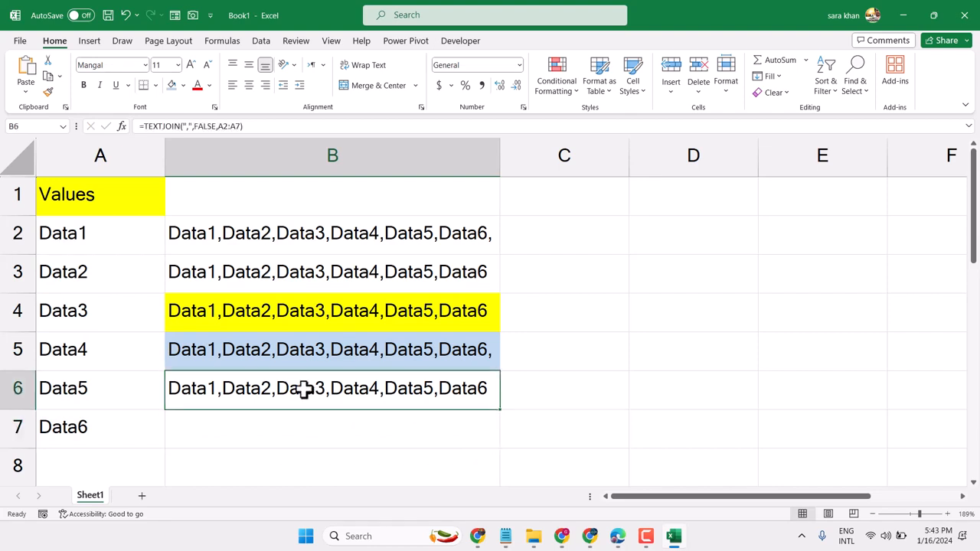
left_click(185, 86)
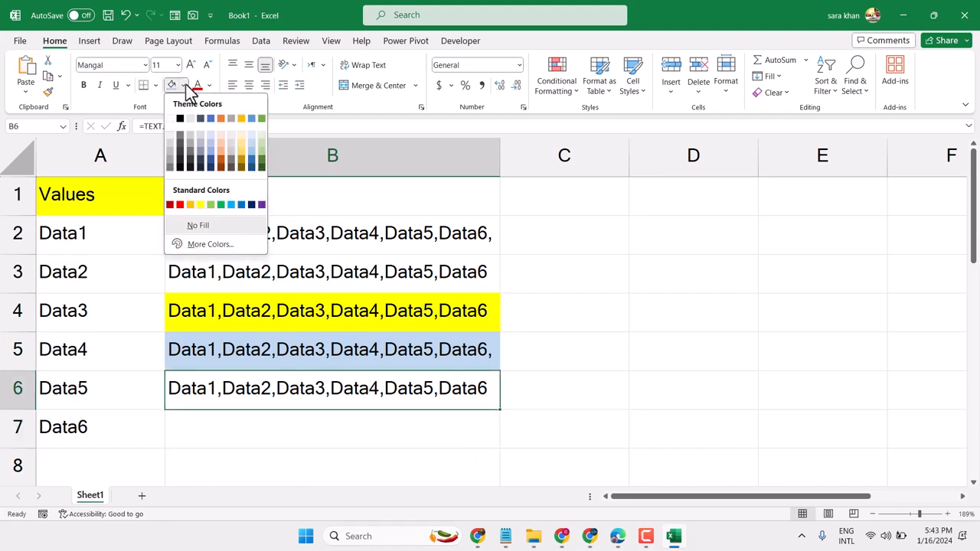
left_click(224, 159)
Enter the formula =CONCAT(A2:A7&",") in cell B7
left_click(307, 440)
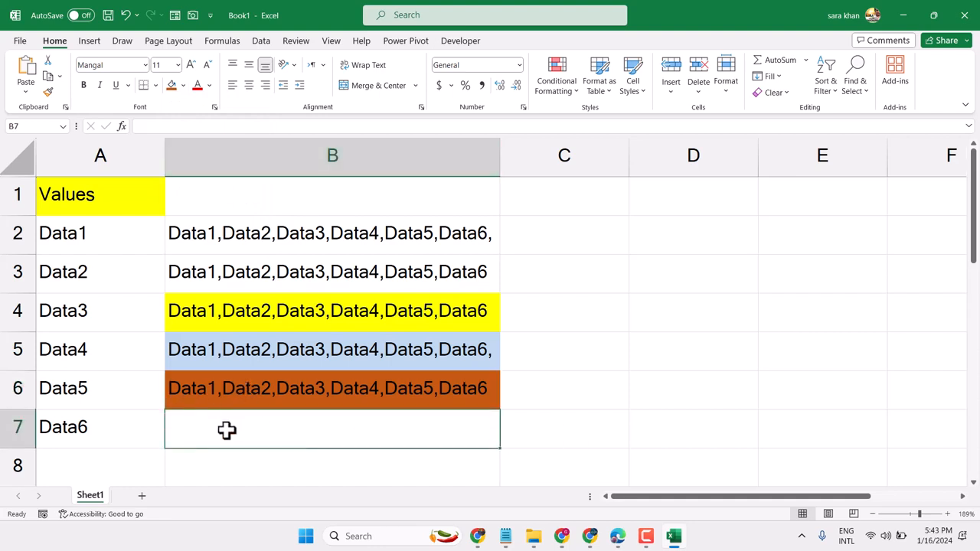
type("-")
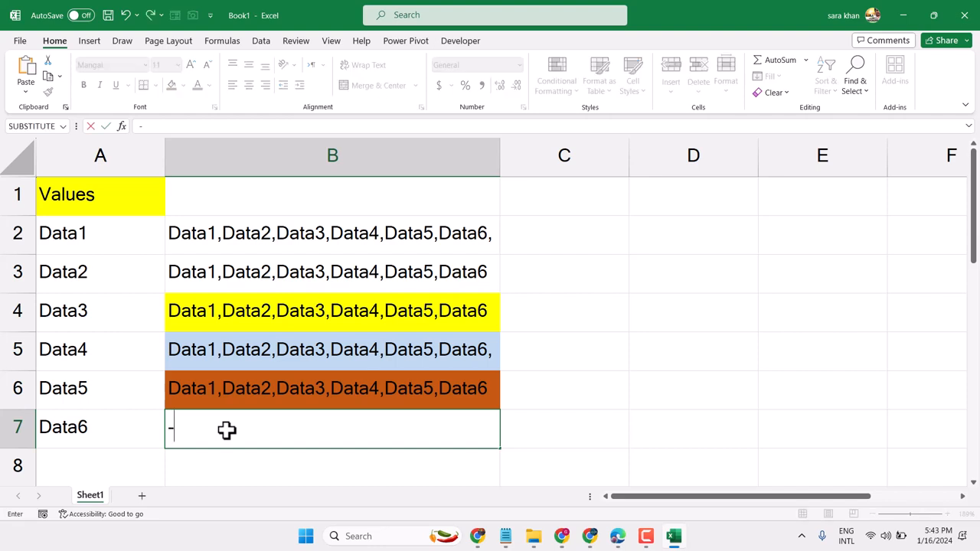
key("Escape")
type("=c")
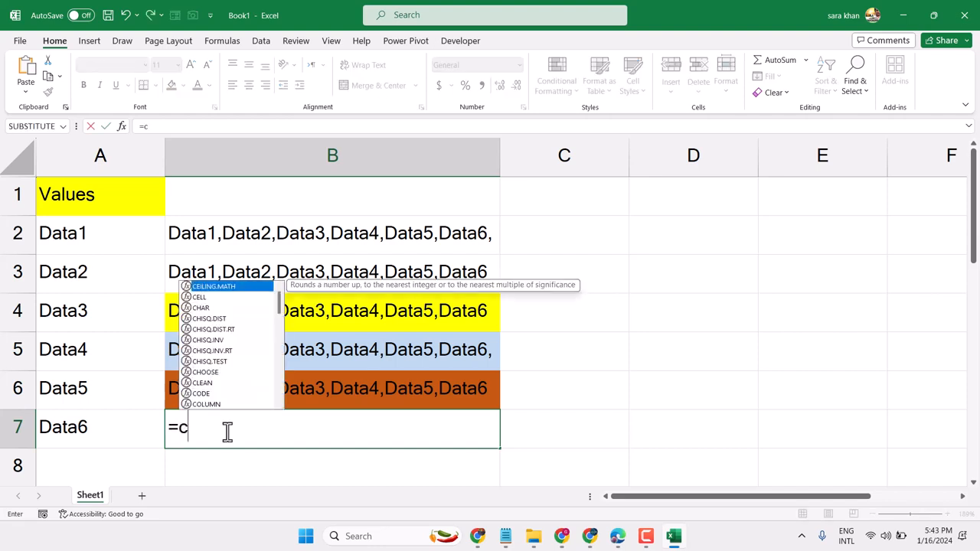
type("on")
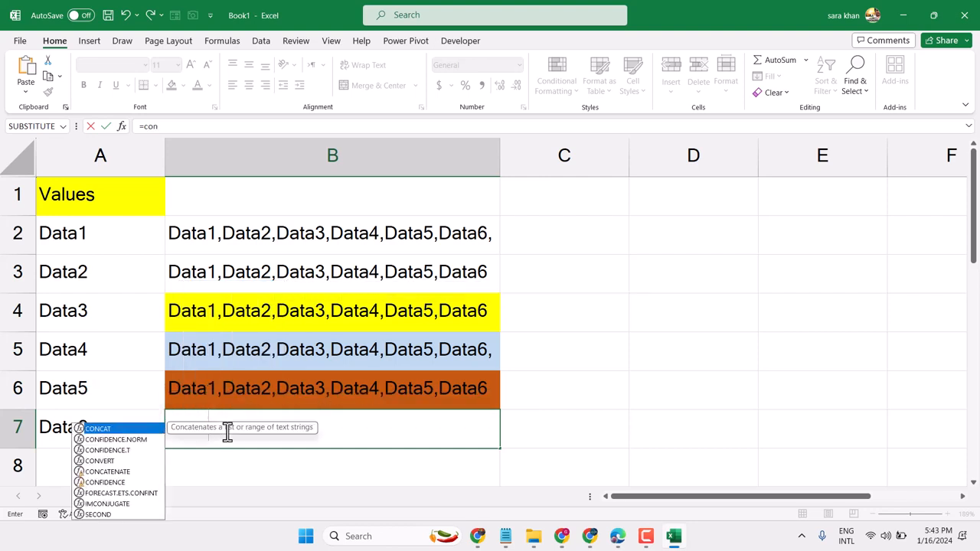
double_click(100, 431)
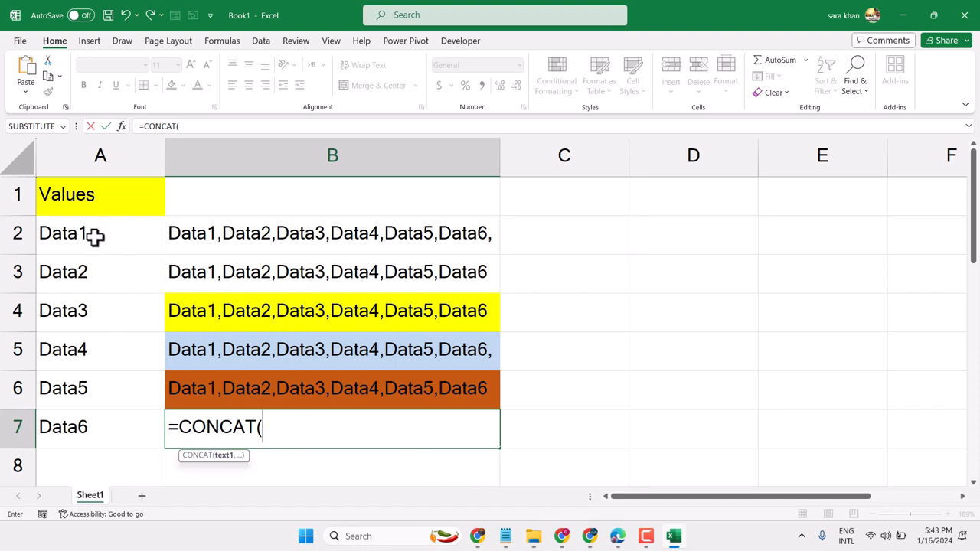
left_click_drag(94, 235, 101, 425)
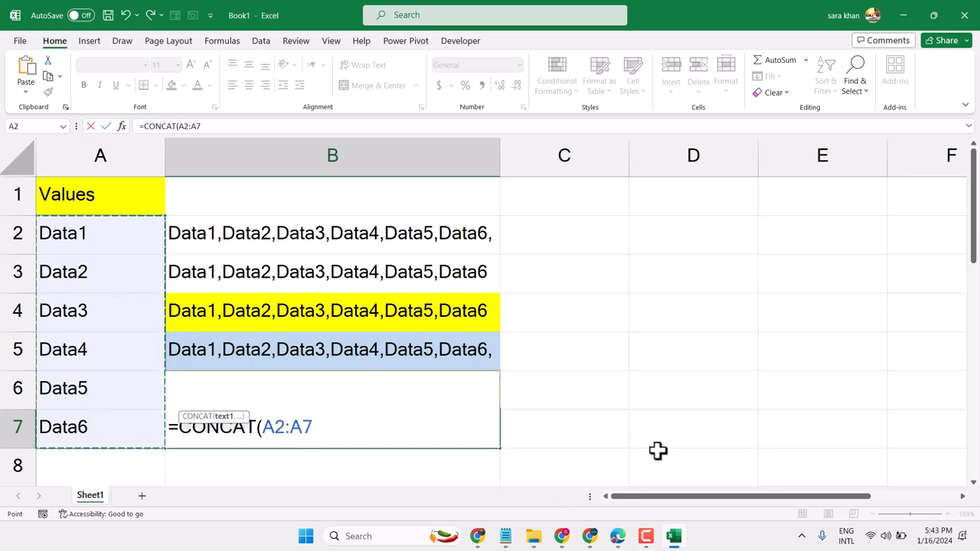
type("&")
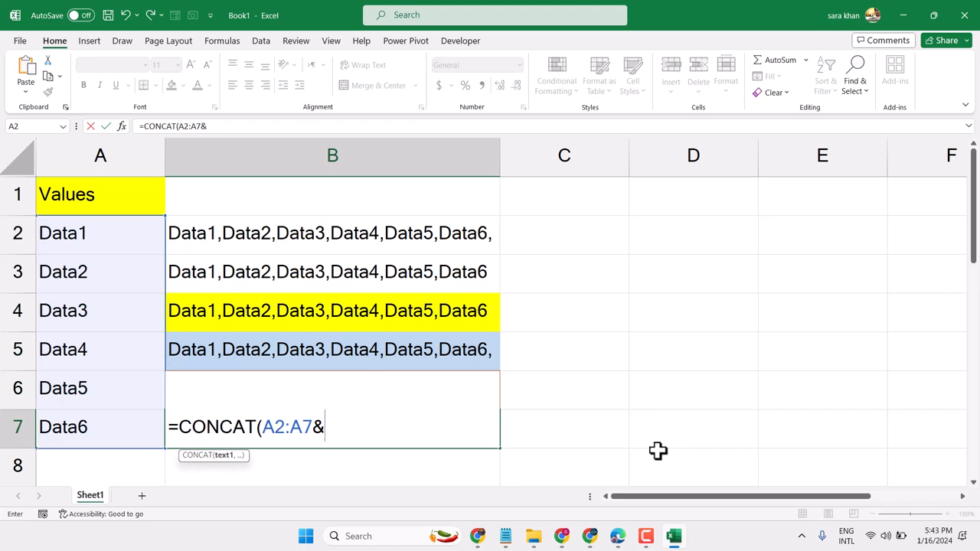
type("\",\")")
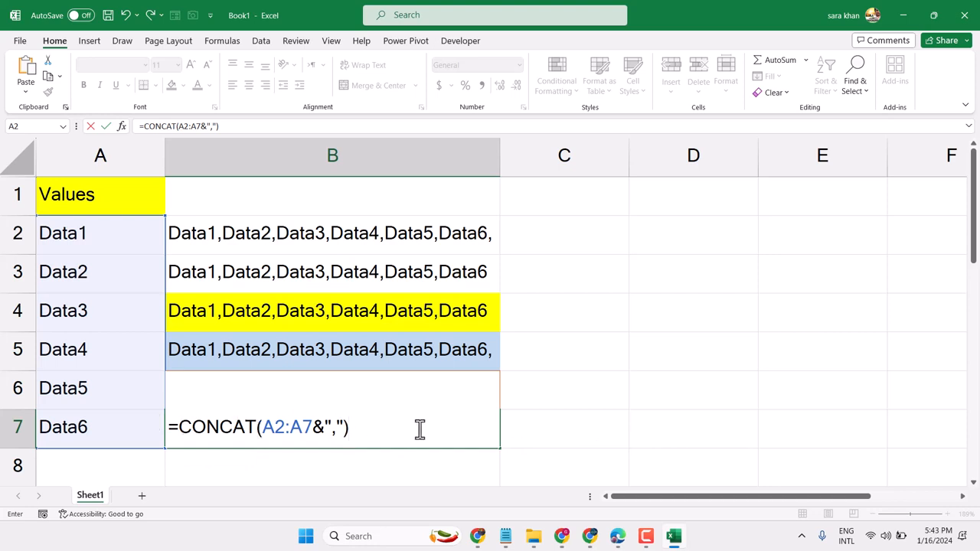
key("Return")
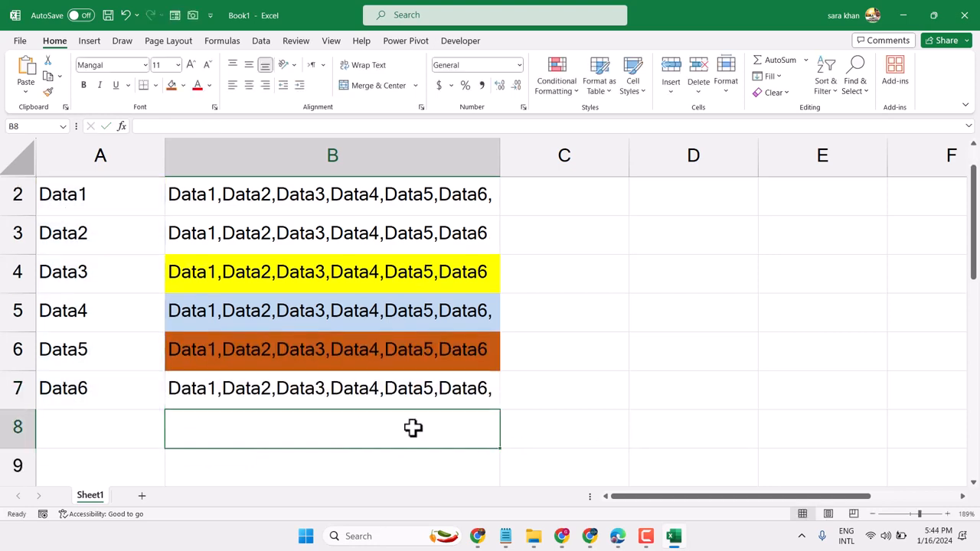
Inspect the CONCAT formula in B7, and narrow column B to slightly less than the width of column A
left_click(195, 388)
double_click(214, 382)
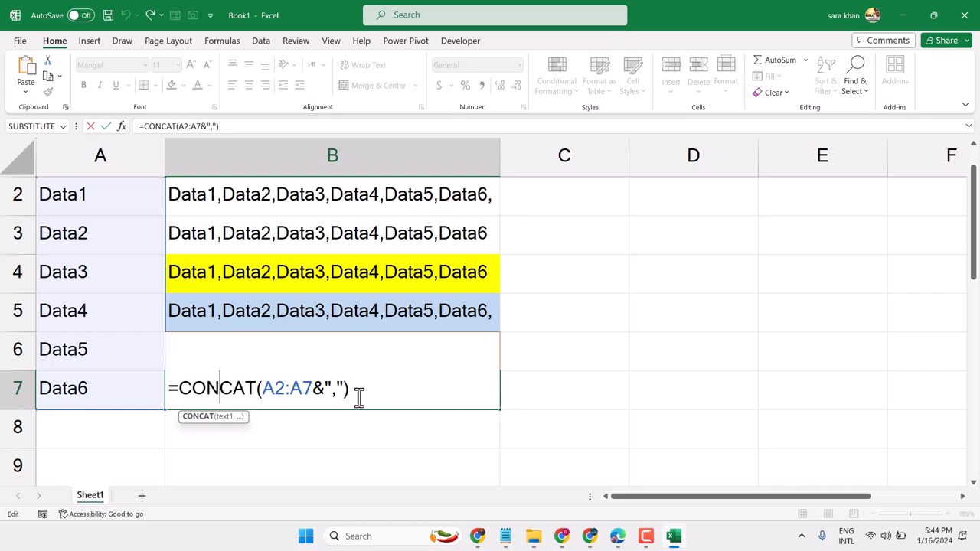
scroll(359, 396, "down", 3)
scroll(359, 396, "up", 3)
scroll(359, 396, "down", 3)
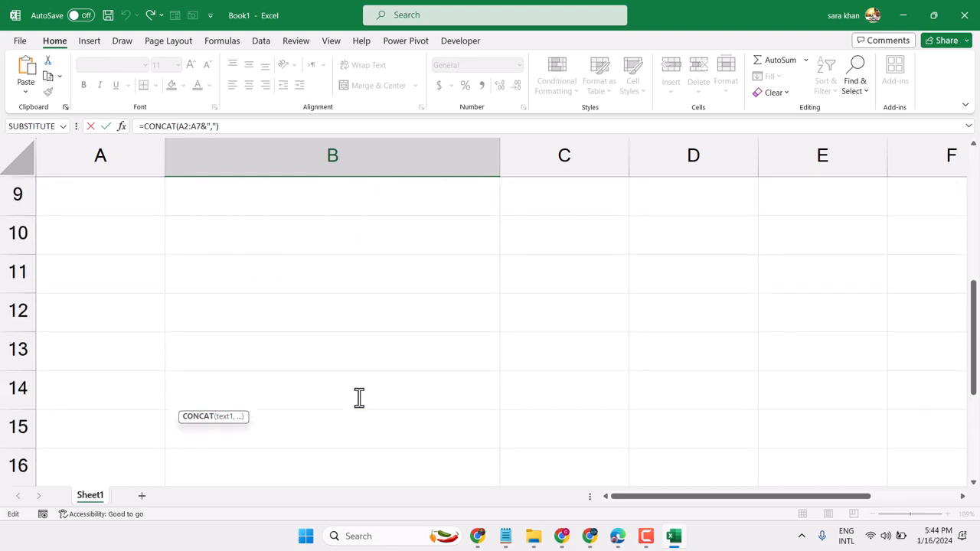
left_click(486, 154)
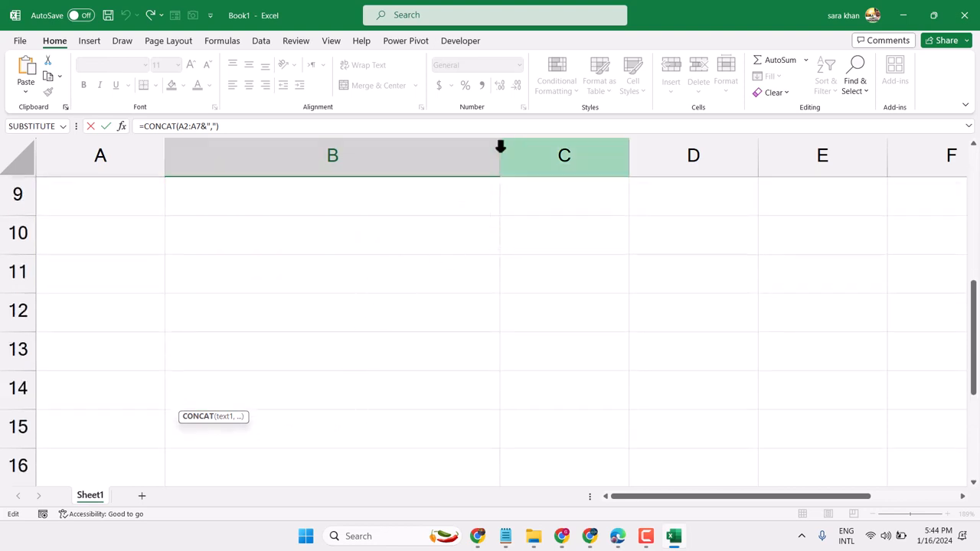
left_click(496, 145)
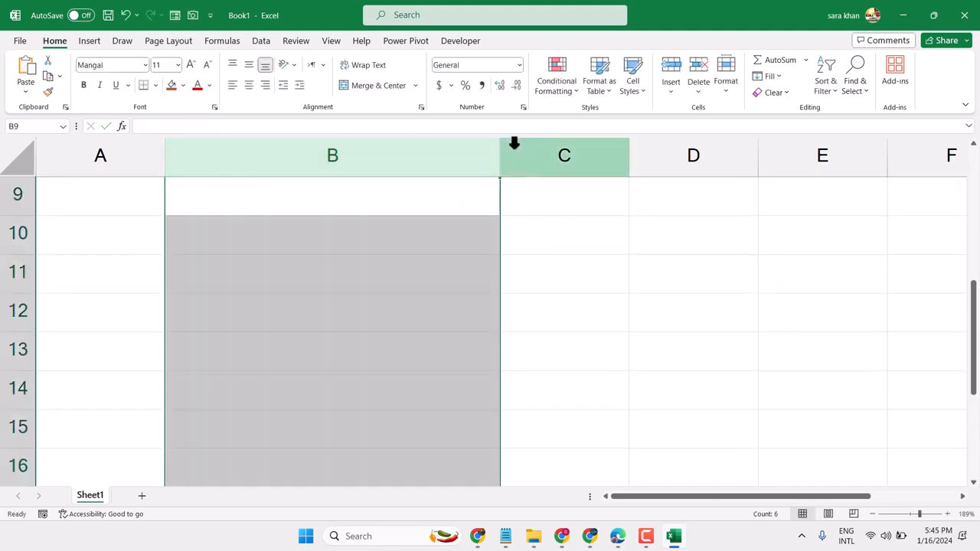
left_click_drag(501, 143, 285, 132)
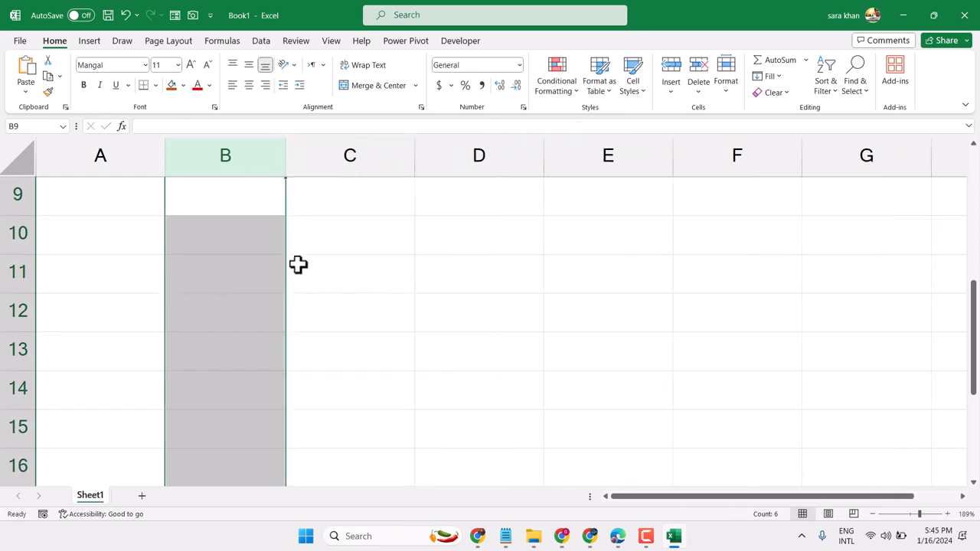
Enter Data1 in cell A11 and copy it across the row through E11
left_click(125, 274)
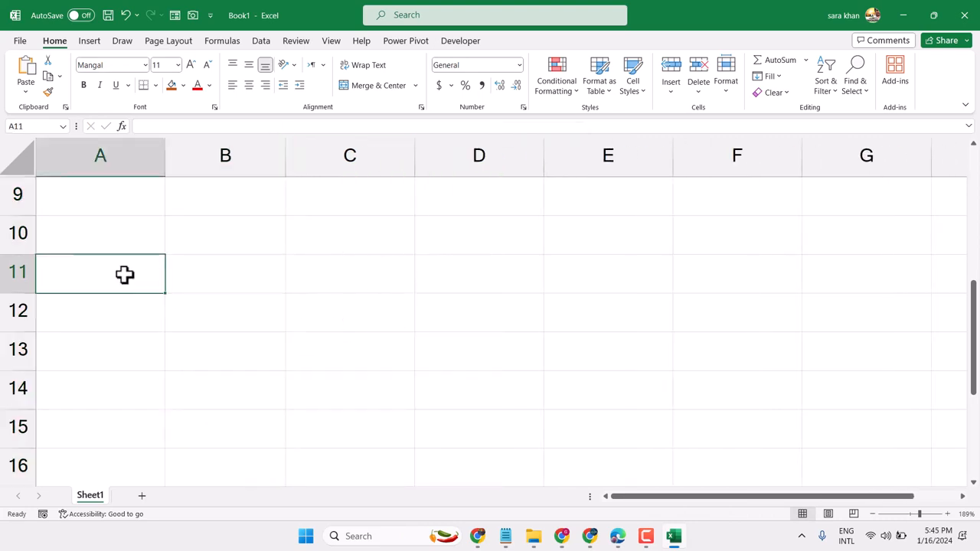
type("Data")
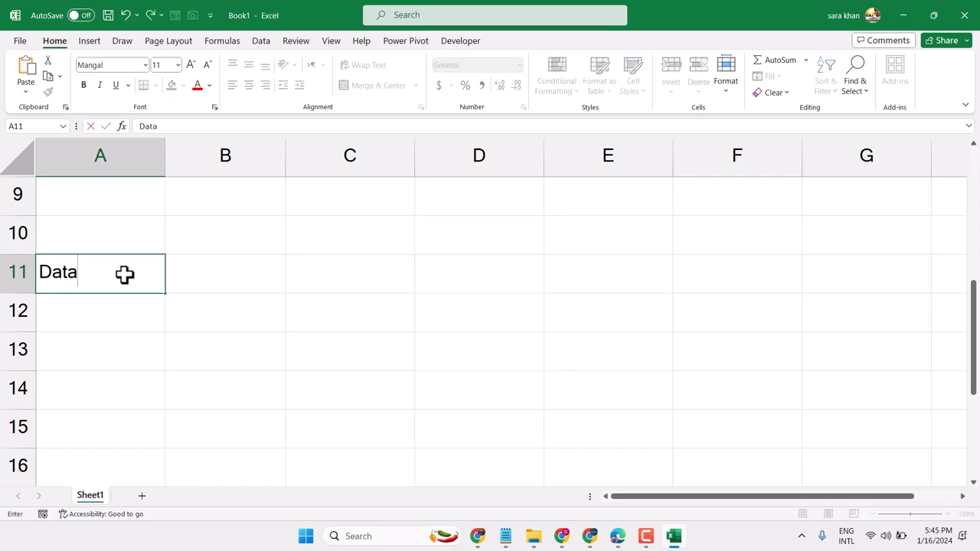
type("1")
left_click(164, 293)
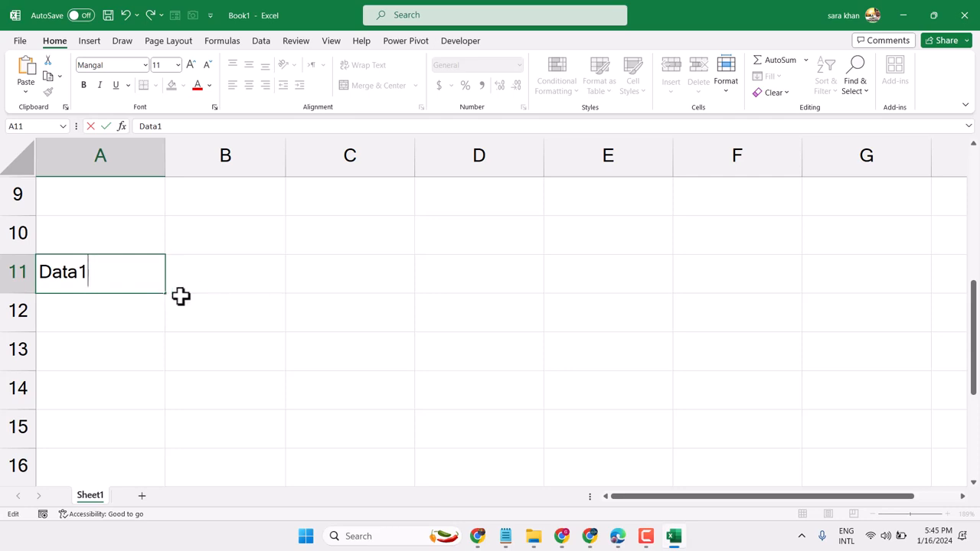
left_click_drag(167, 296, 635, 294)
Change the text in B11 to Data2 and in C11 to Data3
left_click(210, 273)
double_click(211, 273)
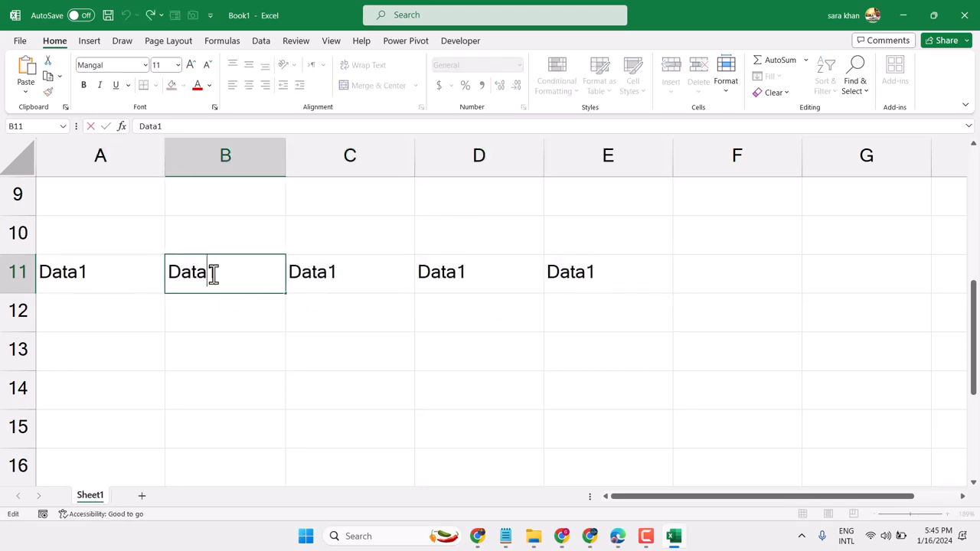
left_click_drag(212, 274, 218, 277)
type("2")
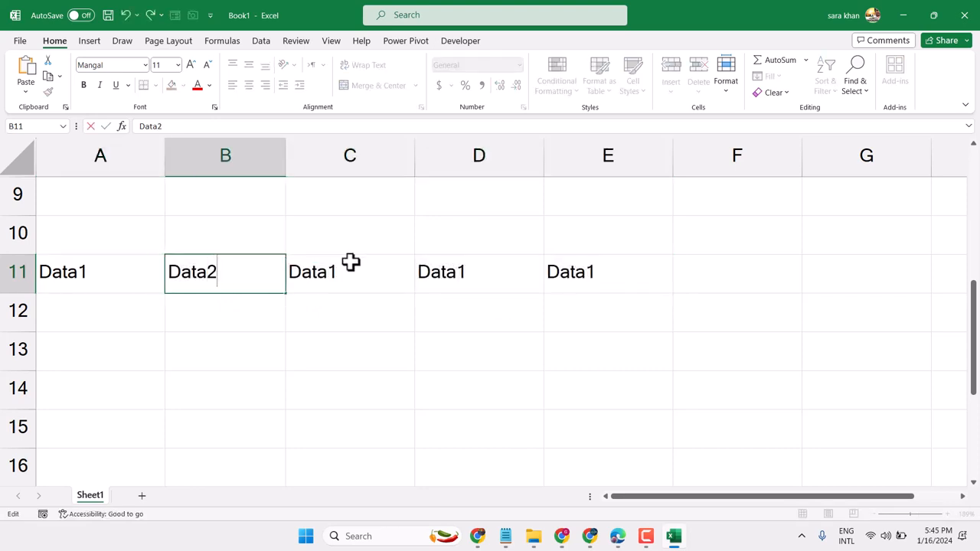
left_click(323, 273)
double_click(331, 272)
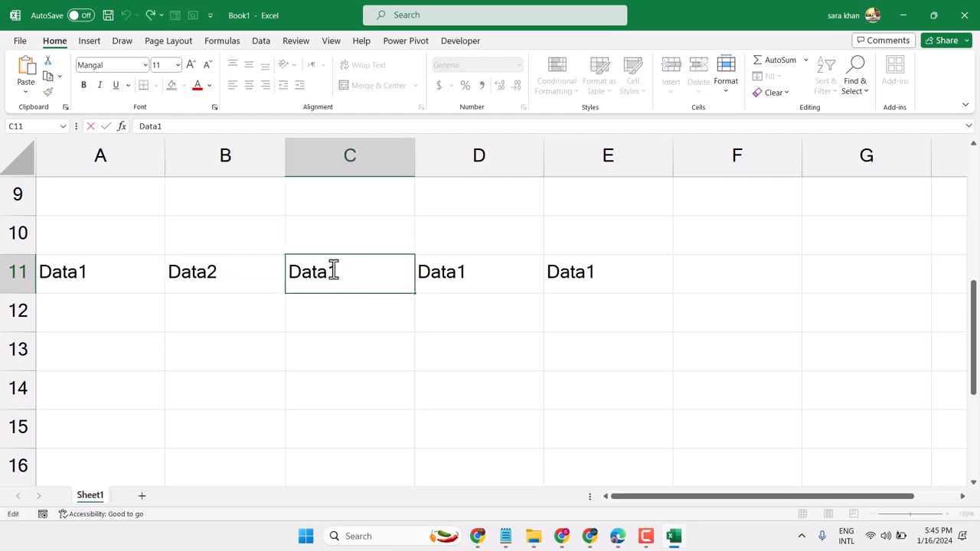
left_click_drag(330, 271, 335, 273)
type("3")
Change the text in D11 to Data4 and in E11 to Data5
left_click(467, 270)
double_click(465, 271)
left_click_drag(465, 271, 460, 272)
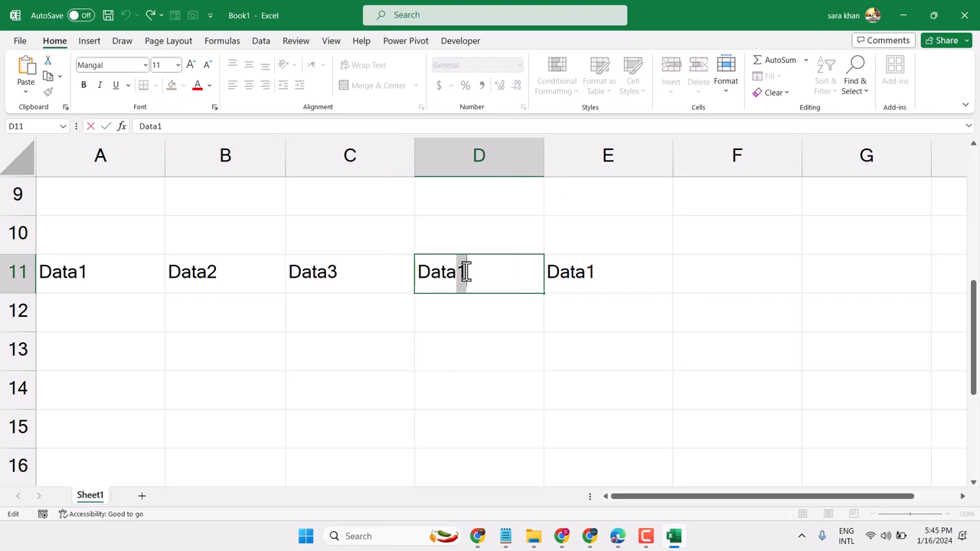
type("4")
left_click(591, 272)
double_click(591, 272)
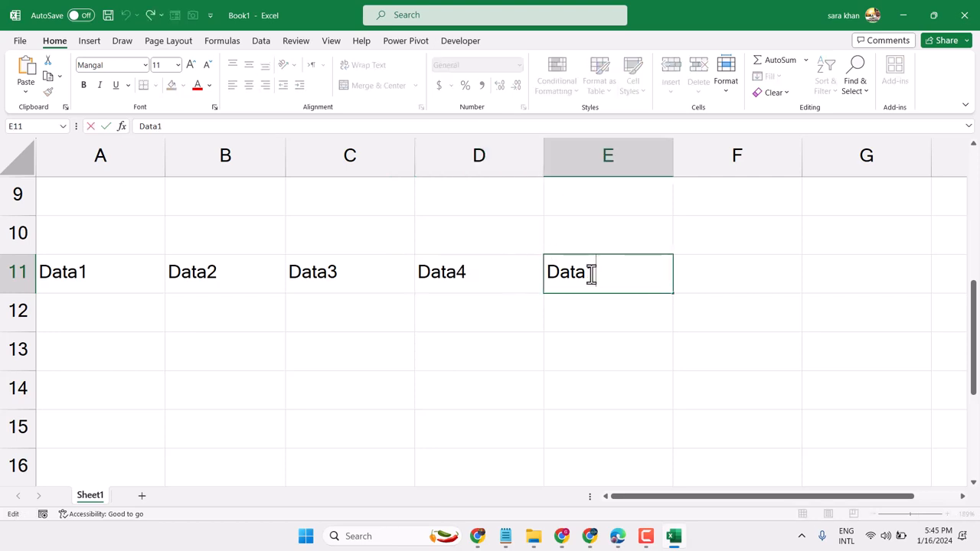
key("BackSpace")
type("5")
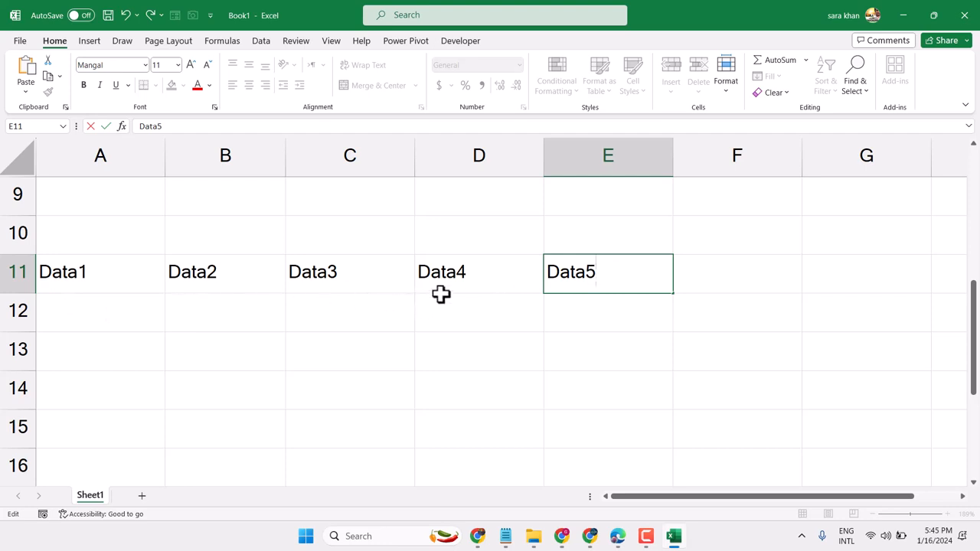
Enter the formula =CONCAT(A11:E11&",") in cell F11
left_click(721, 271)
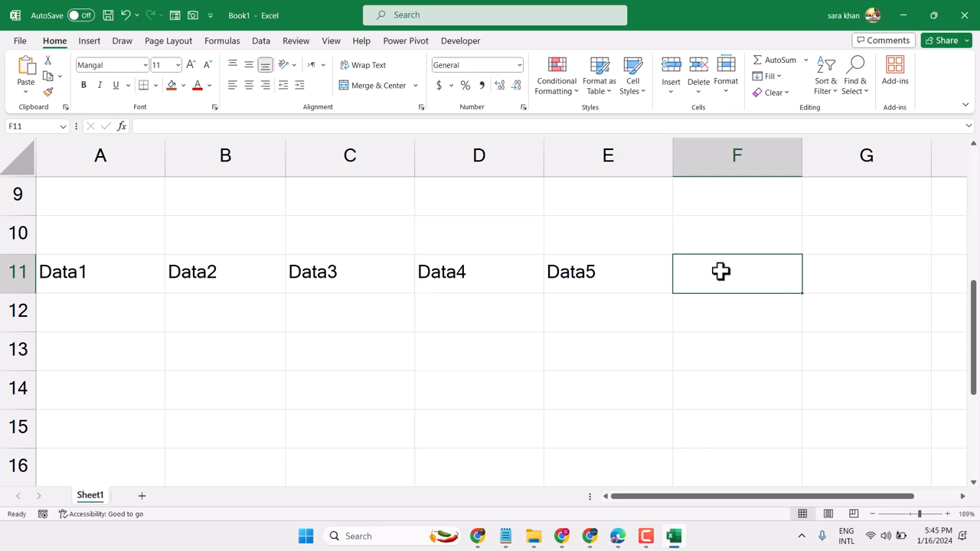
type("=")
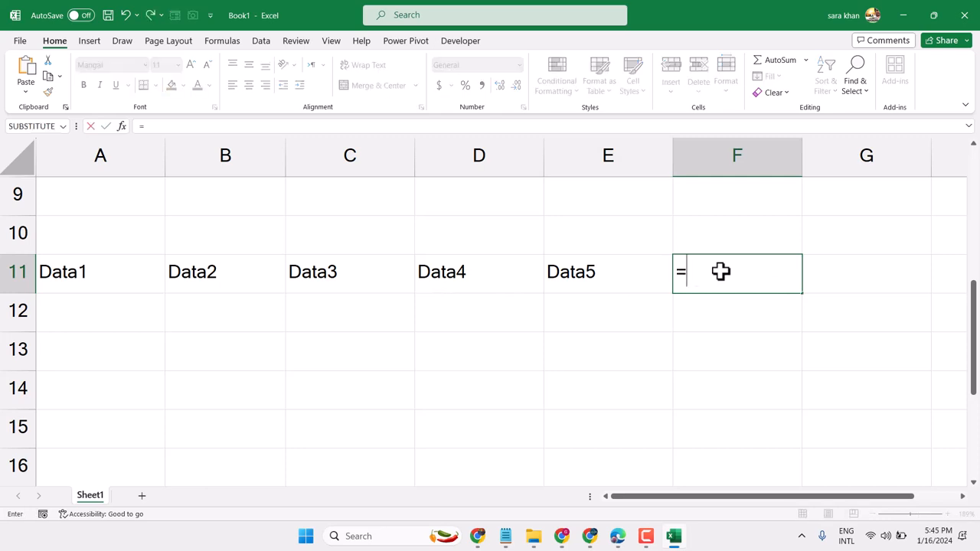
type("co")
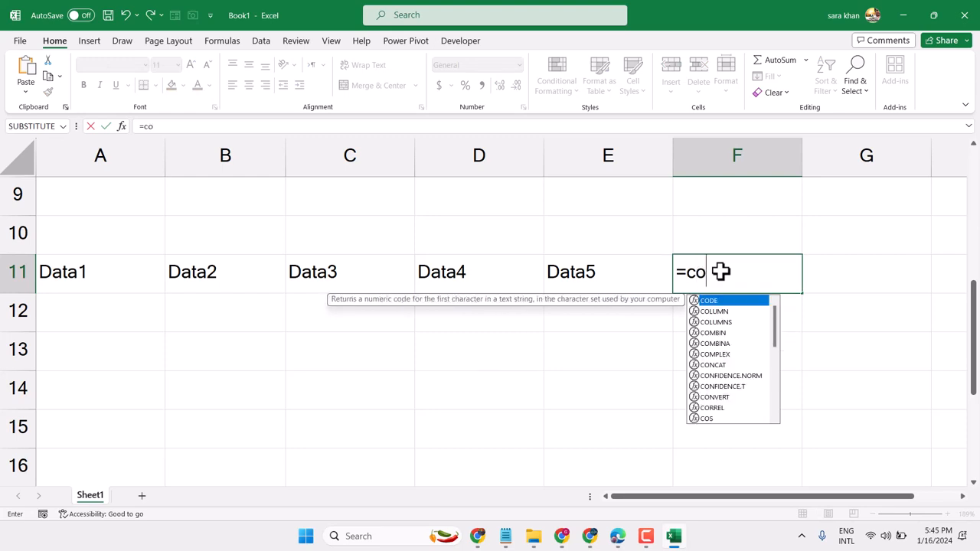
type("n")
double_click(725, 303)
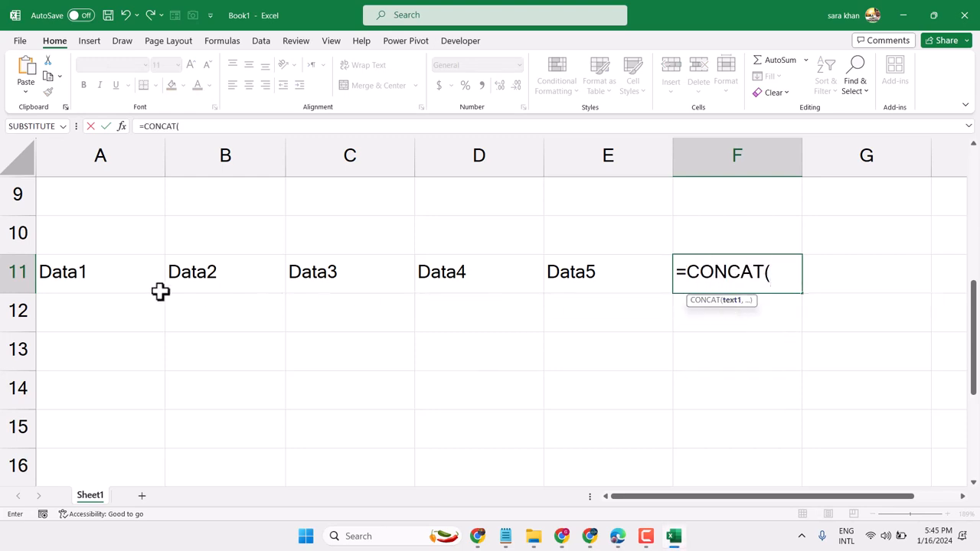
left_click_drag(51, 264, 587, 273)
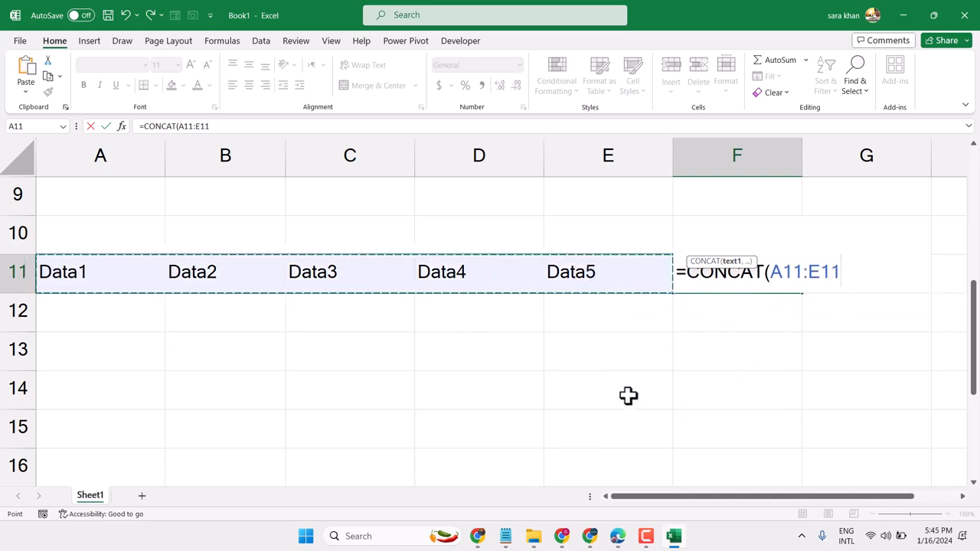
type("&")
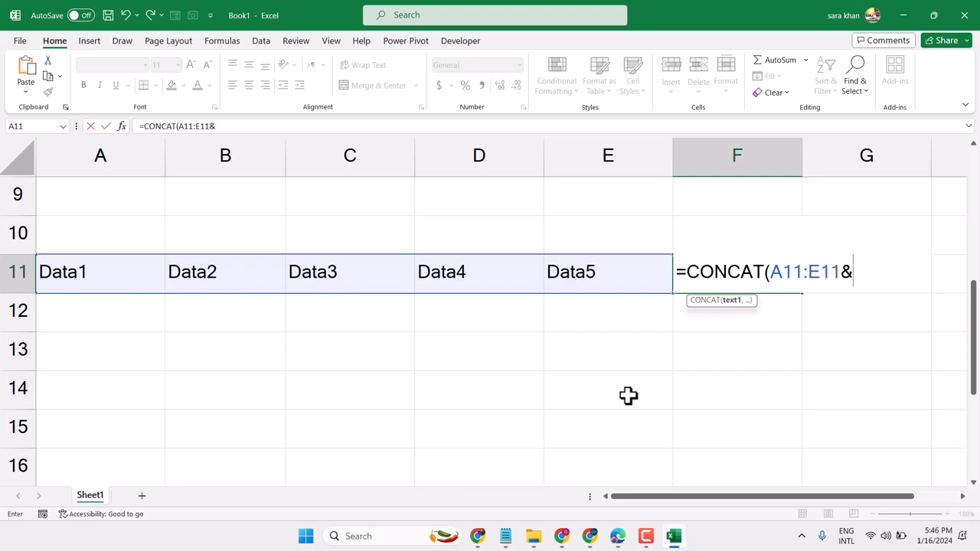
type("\",\")")
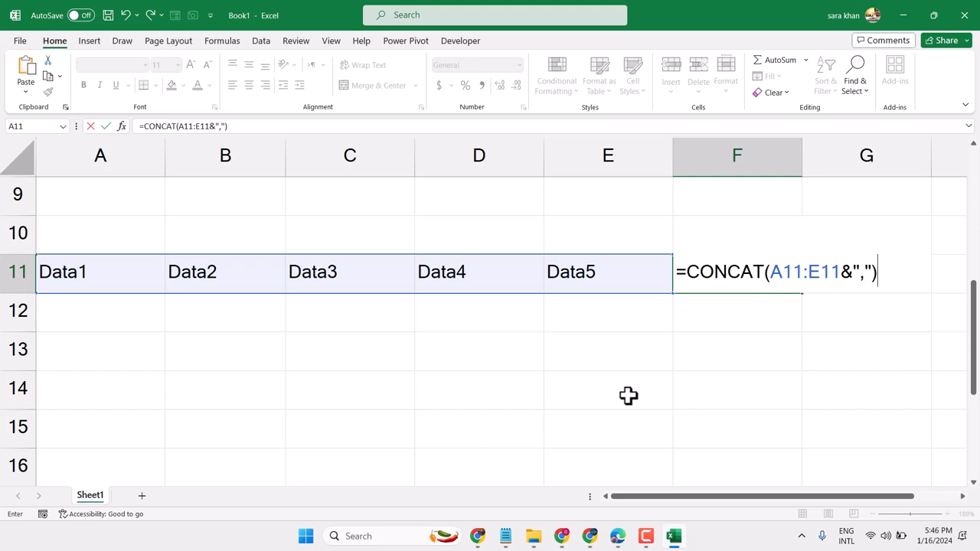
key("Return")
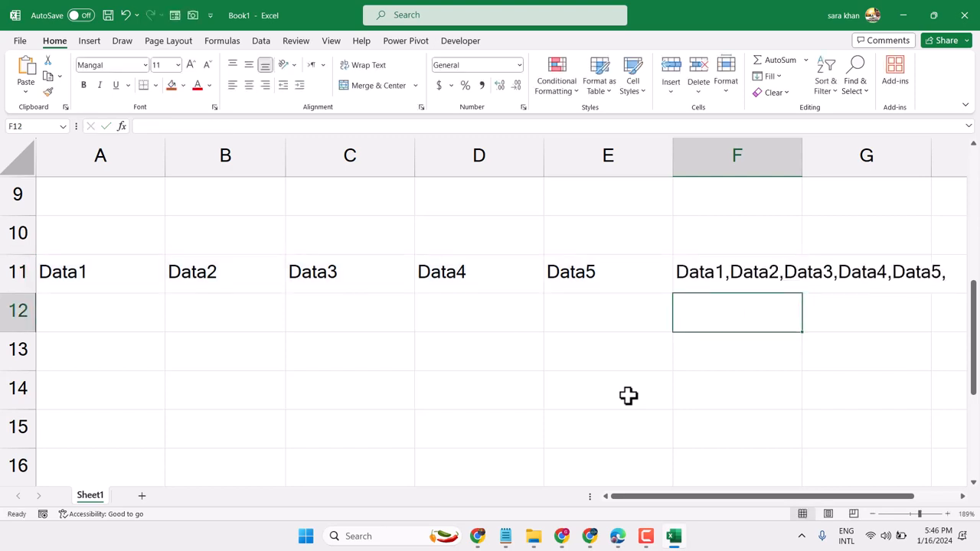